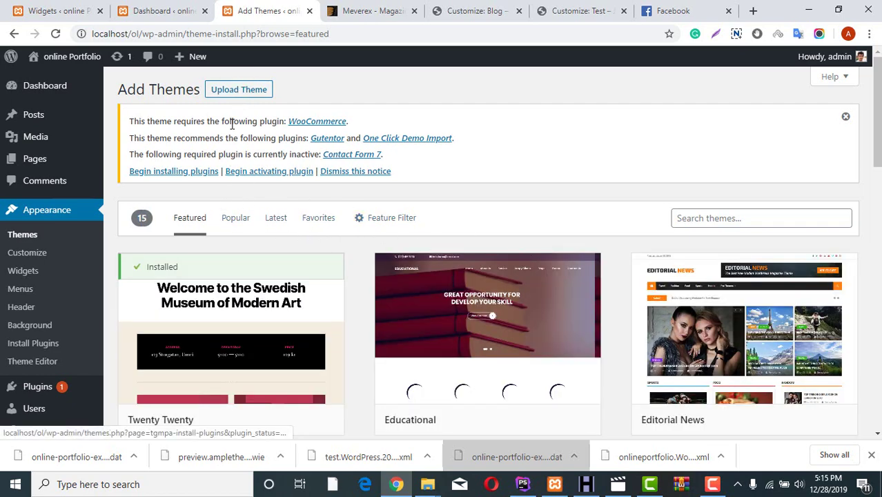
Step: Search the theme directory for "online port"
scroll(445, 233, "down", 2)
scroll(446, 230, "up", 2)
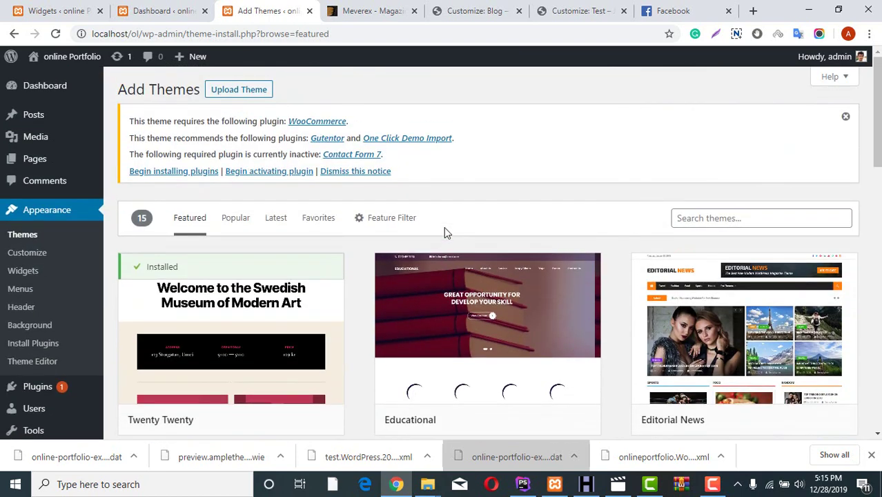
left_click(713, 218)
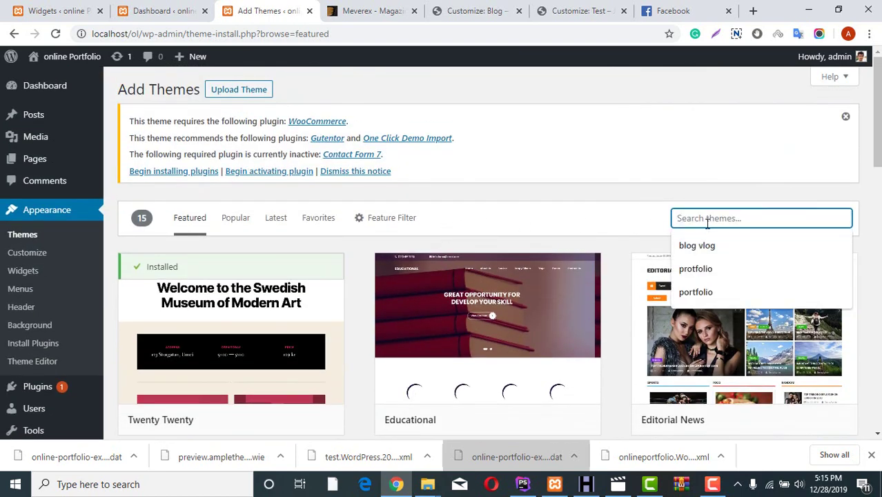
type("onlin")
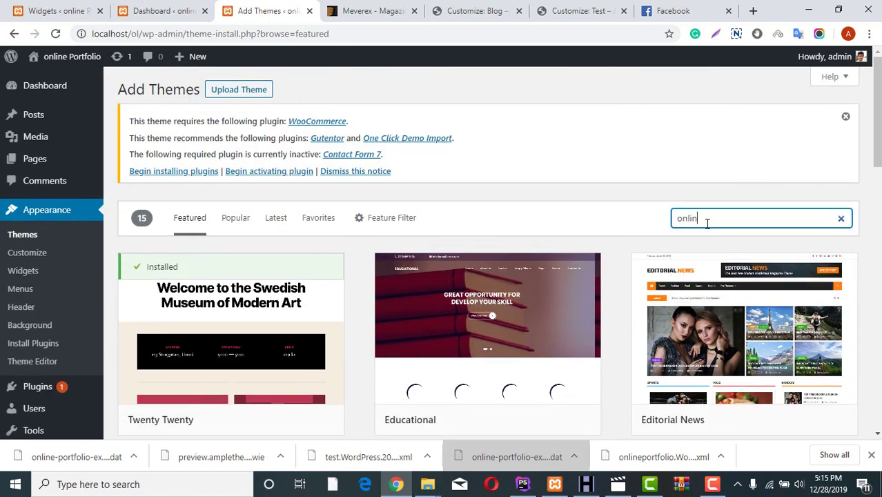
type("e por")
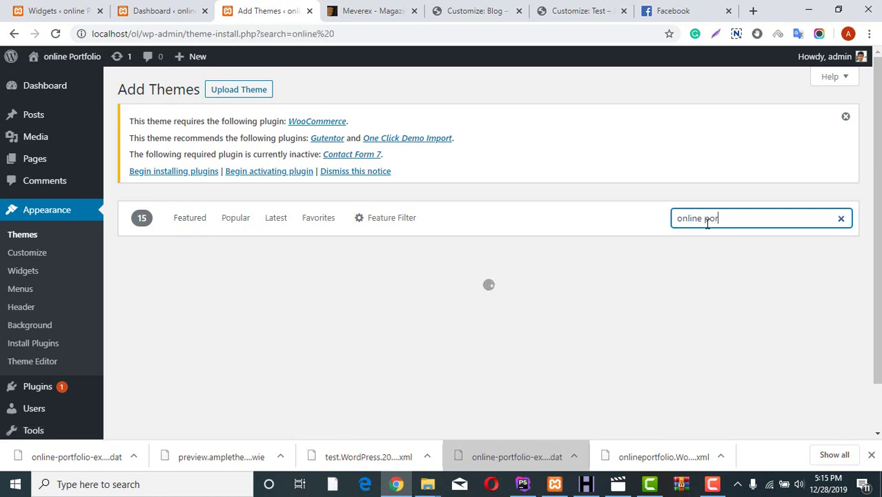
type("t")
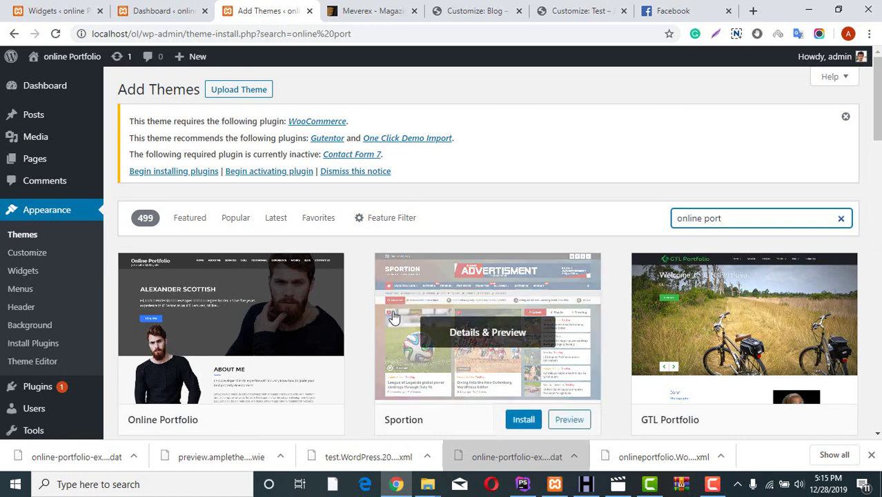
Step: Install the Online Portfolio theme from the search results and activate it
scroll(254, 324, "down", 2)
left_click(263, 331)
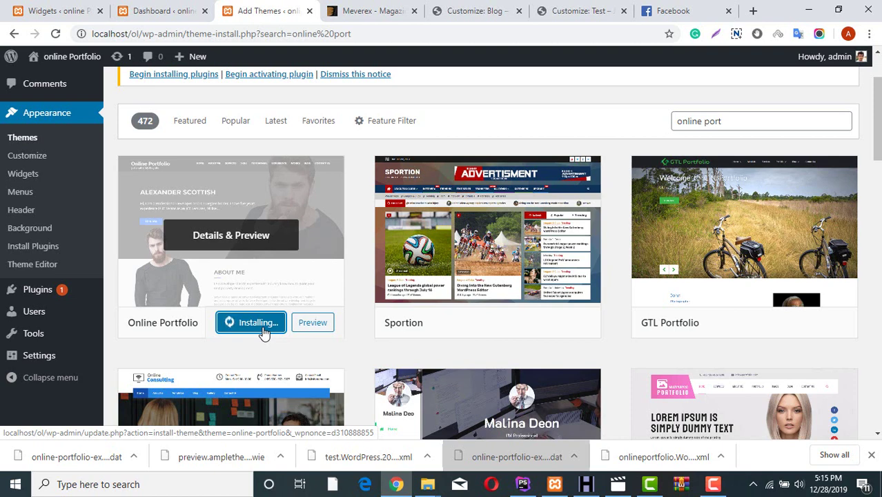
left_click(252, 329)
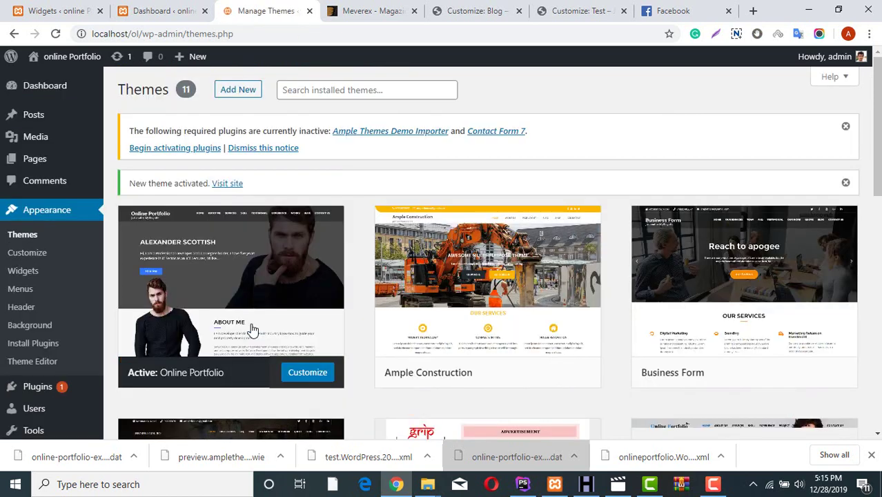
Step: Bulk-activate the theme's required plugins, Ample Themes Demo Importer and Contact Form 7
left_click(197, 149)
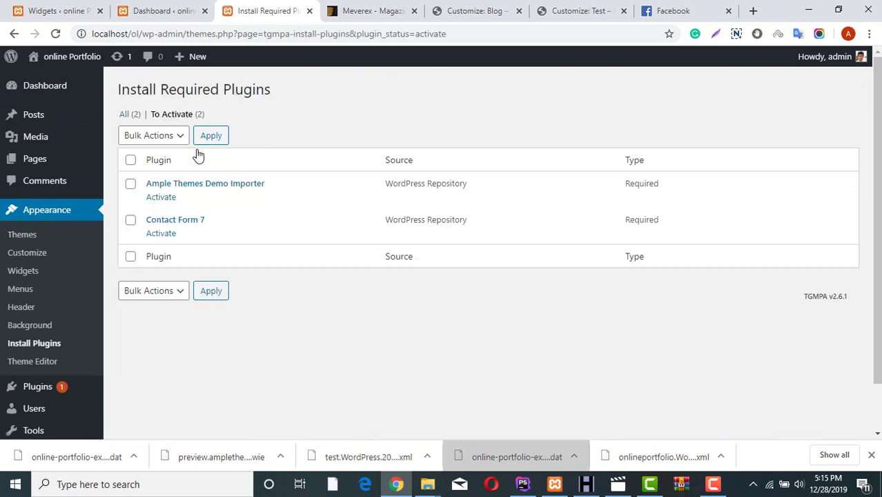
left_click(132, 185)
left_click(131, 221)
left_click(174, 138)
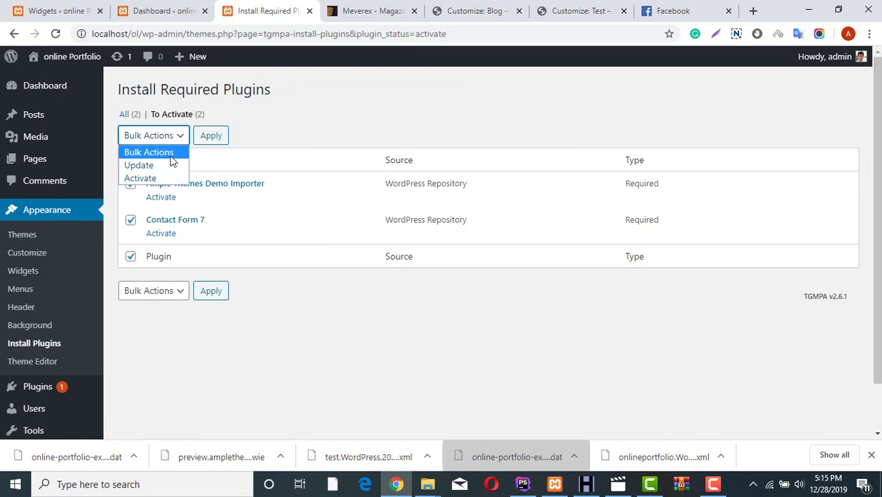
left_click(159, 177)
left_click(209, 135)
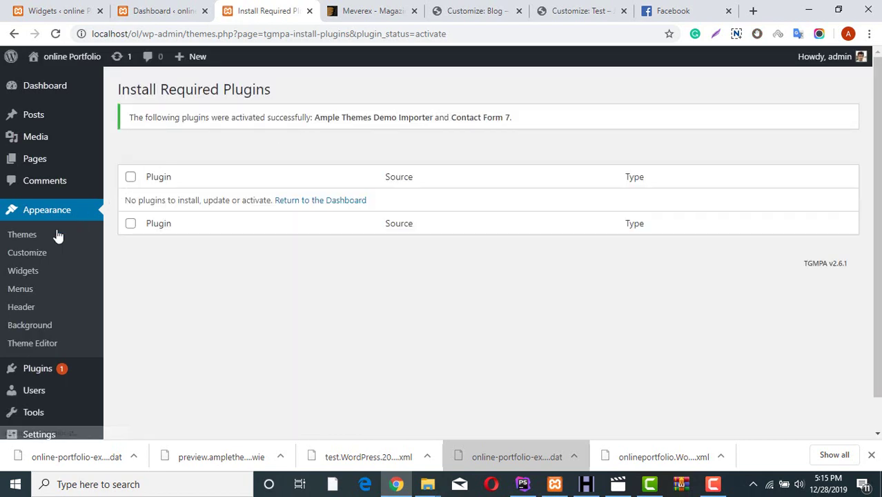
Step: Open the Import Demo Website page and run the demo website import for the theme
scroll(50, 245, "down", 1)
scroll(55, 259, "up", 1)
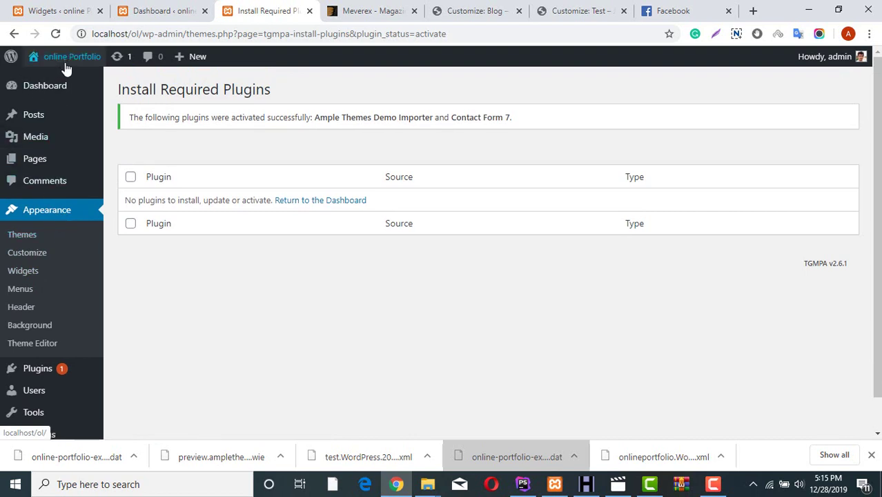
left_click(21, 94)
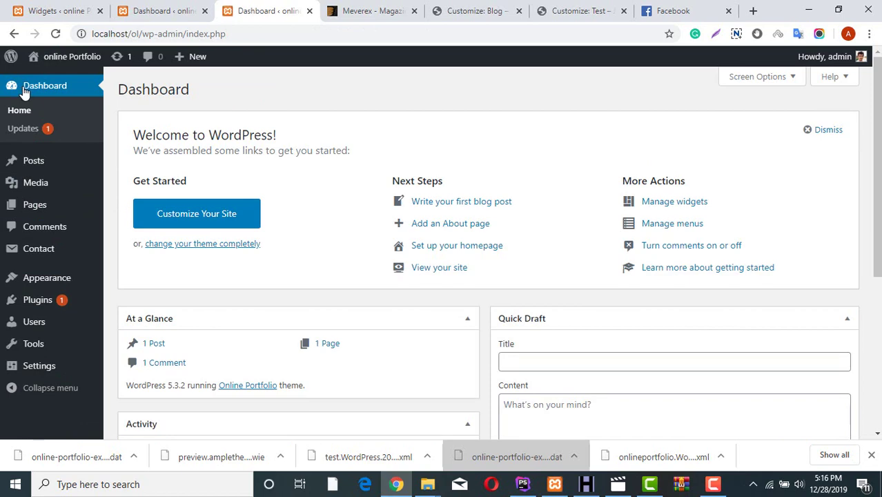
mouse_move(42, 276)
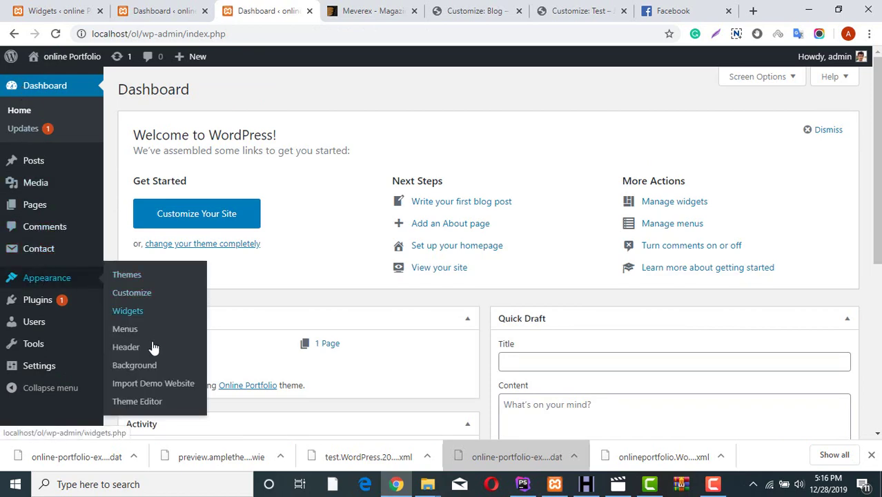
left_click(145, 384)
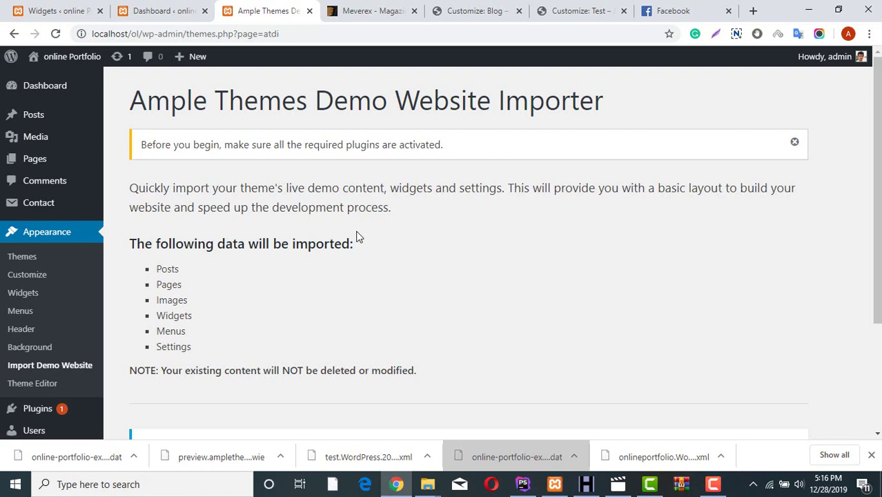
scroll(357, 236, "down", 3)
left_click(234, 367)
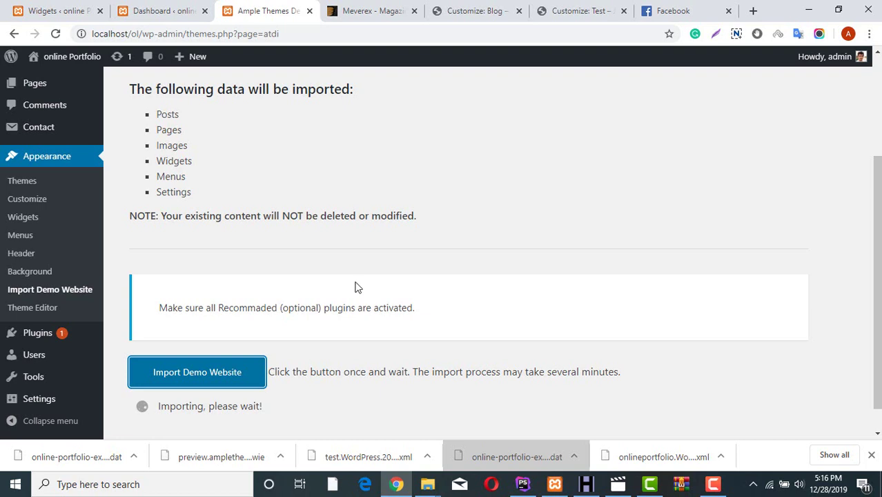
scroll(408, 250, "down", 1)
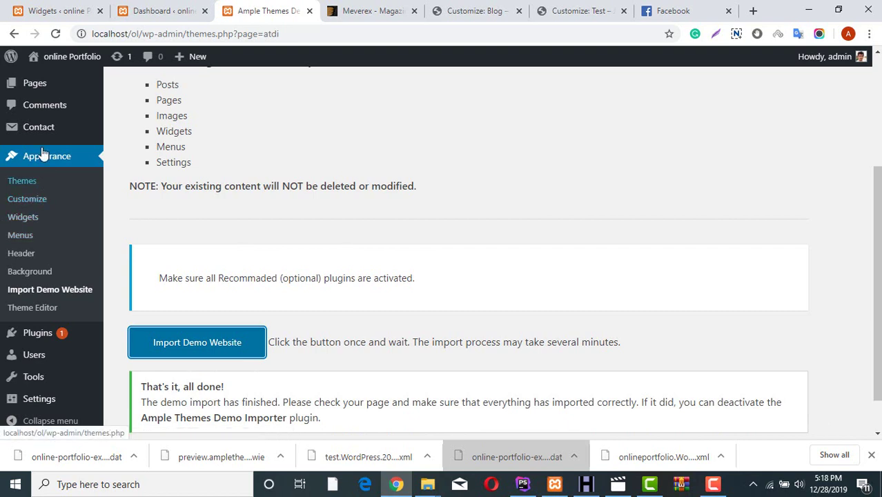
Step: Open the site's front end in a new browser tab and examine the imported homepage sections
mouse_move(41, 58)
right_click(65, 85)
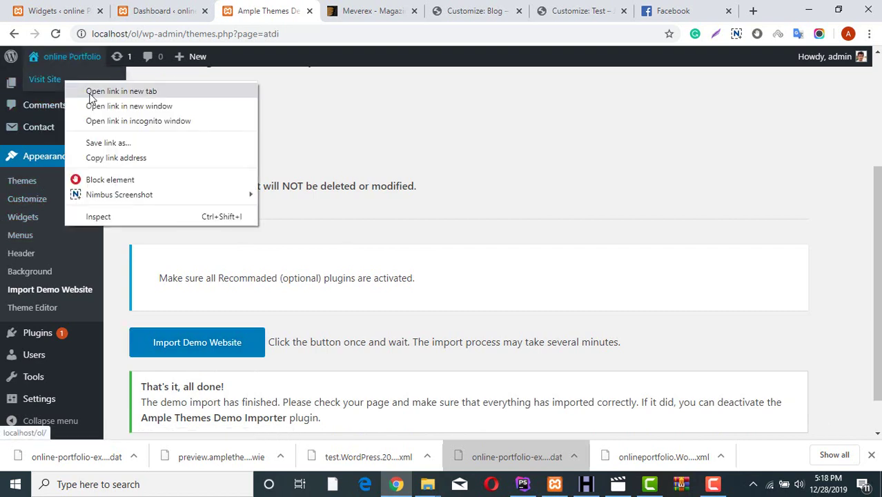
left_click(69, 90)
left_click(324, 8)
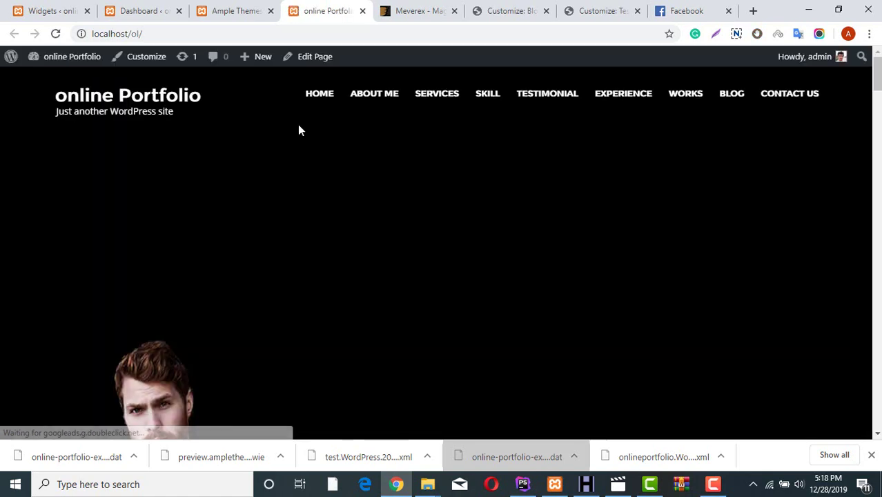
scroll(327, 154, "down", 1)
scroll(327, 154, "down", 20)
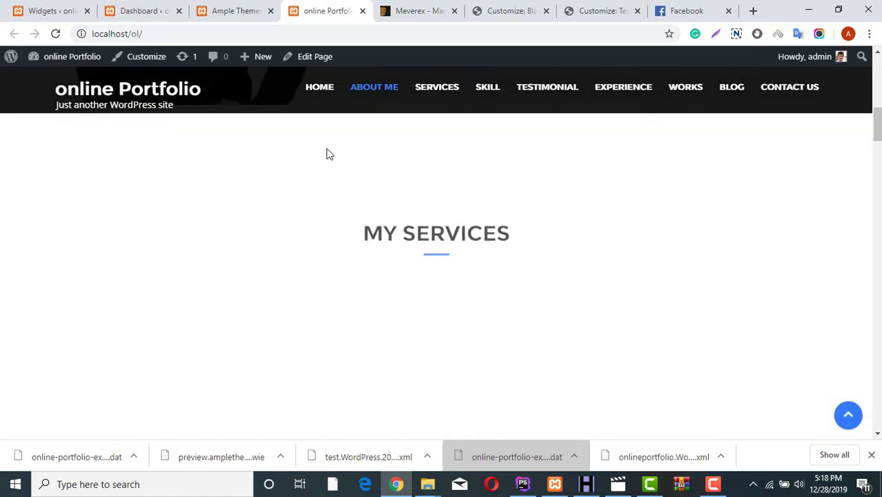
scroll(327, 154, "down", 3)
scroll(327, 154, "up", 20)
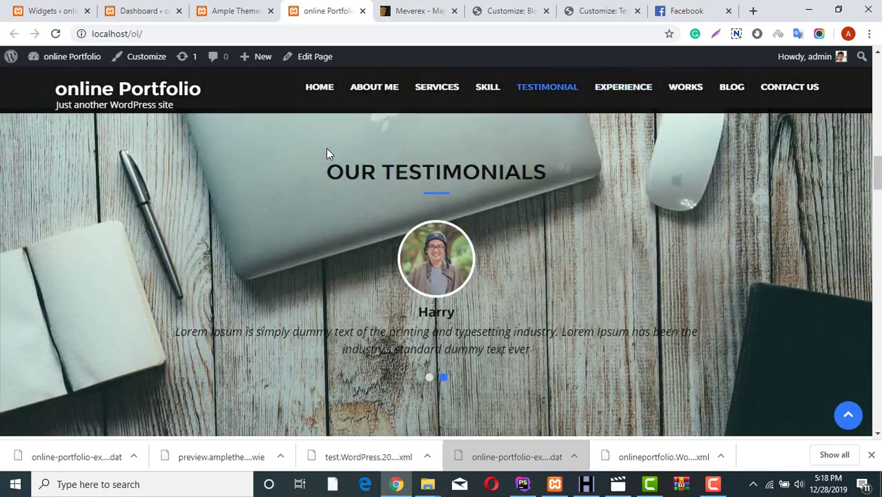
scroll(327, 153, "up", 5)
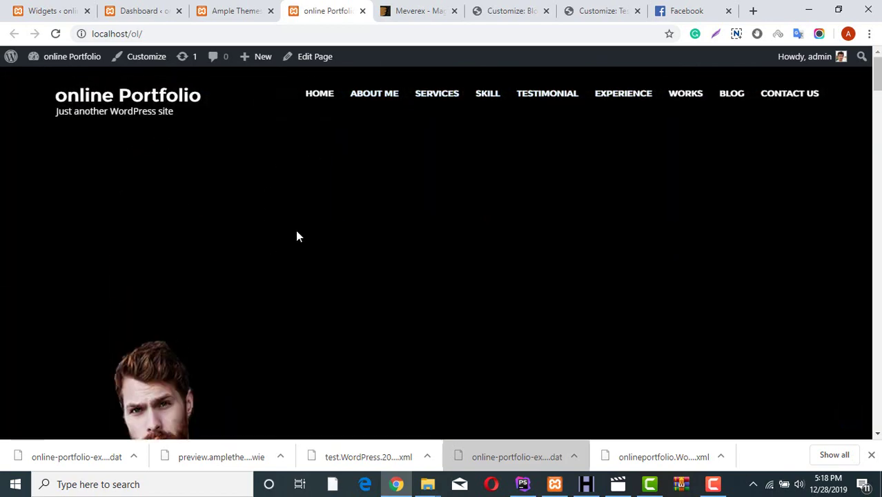
Step: In the Customizer's homepage Slider Section, set the slider page to the one named after the portfolio owner and publish the change
left_click(127, 61)
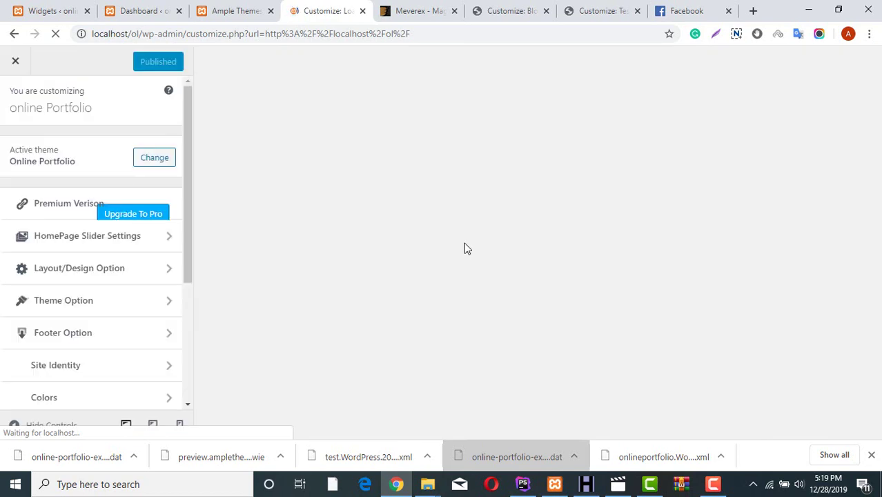
left_click(151, 241)
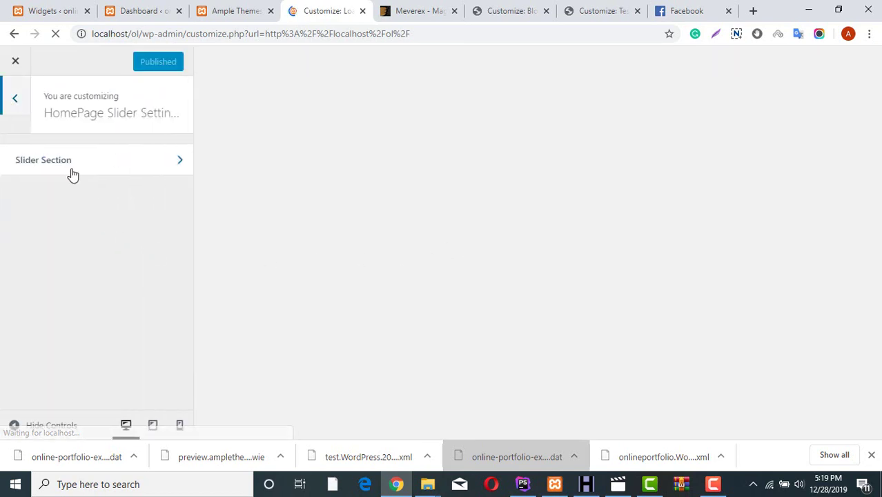
left_click(71, 171)
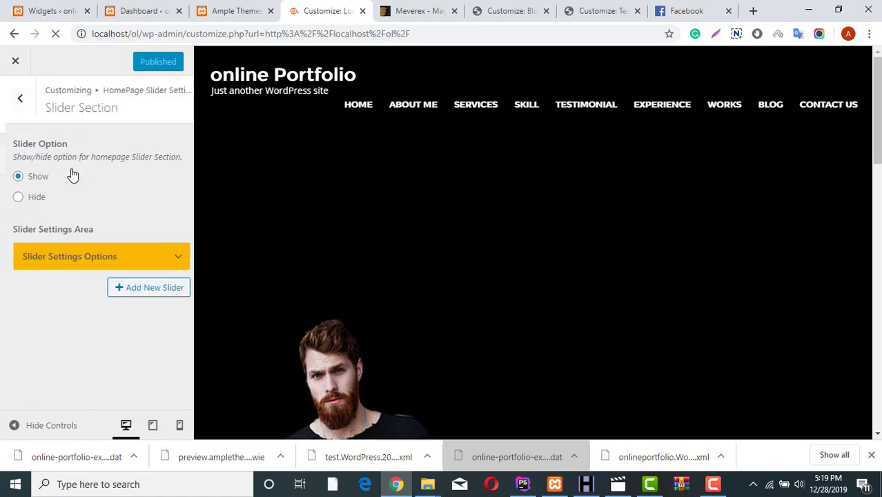
left_click(170, 258)
left_click(99, 319)
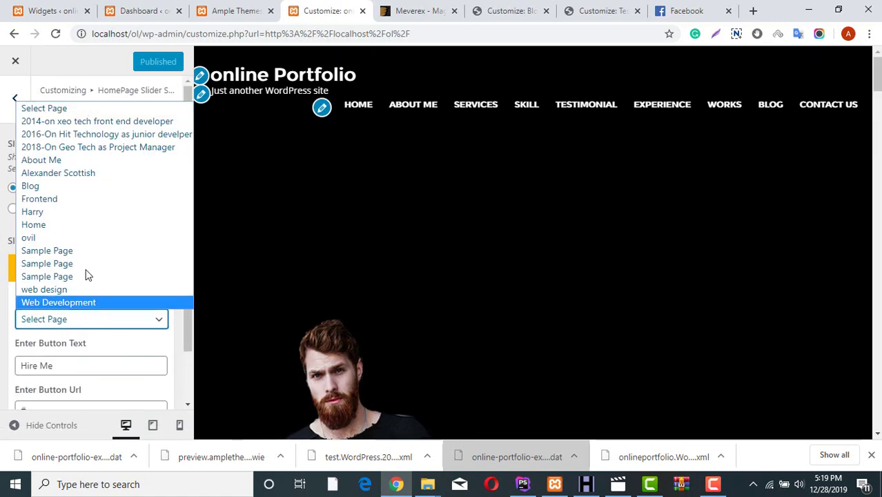
left_click(53, 173)
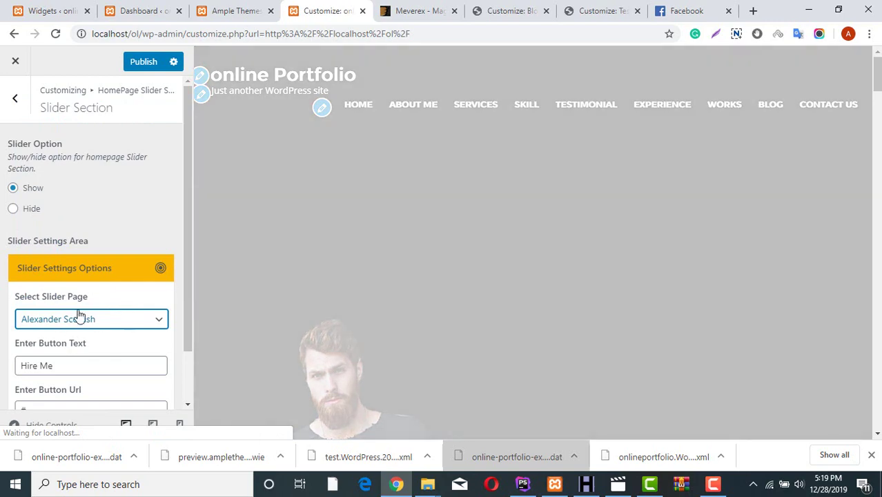
scroll(138, 120, "down", 1)
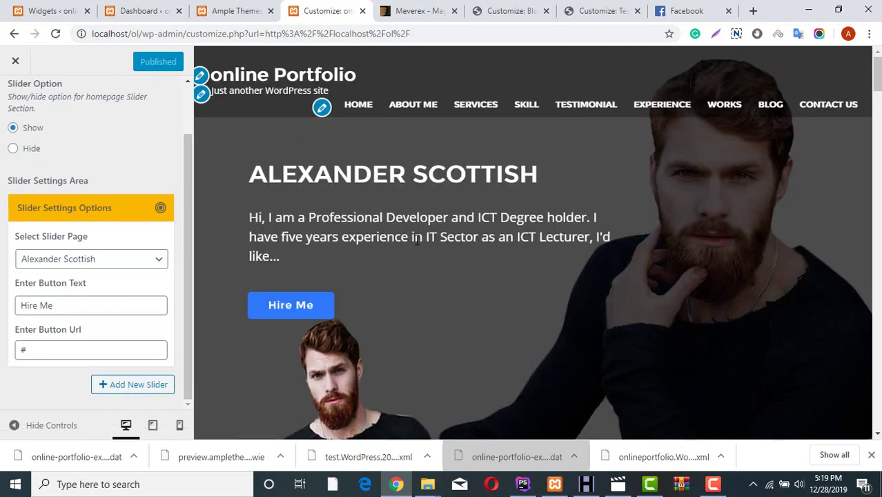
Step: Open the customized site in a new browser tab and examine the homepage slider and About Me section
scroll(416, 240, "down", 2)
scroll(416, 240, "up", 2)
scroll(103, 131, "up", 1)
right_click(268, 78)
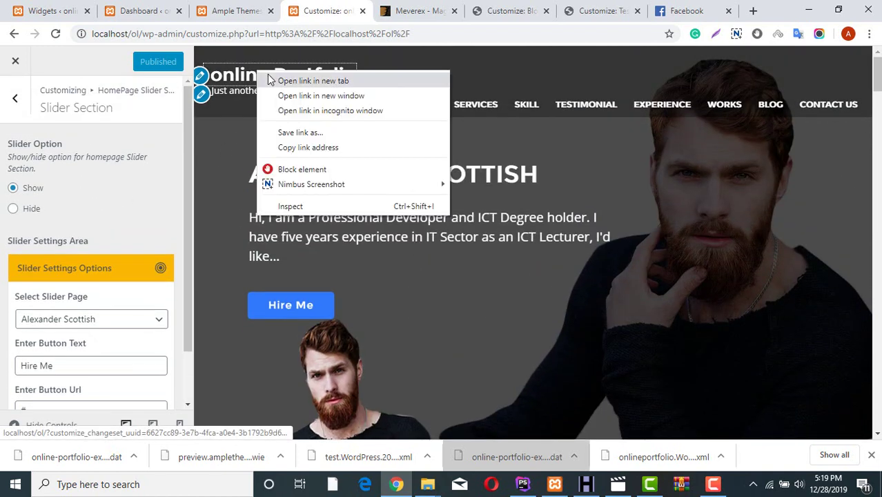
left_click(313, 81)
left_click(355, 11)
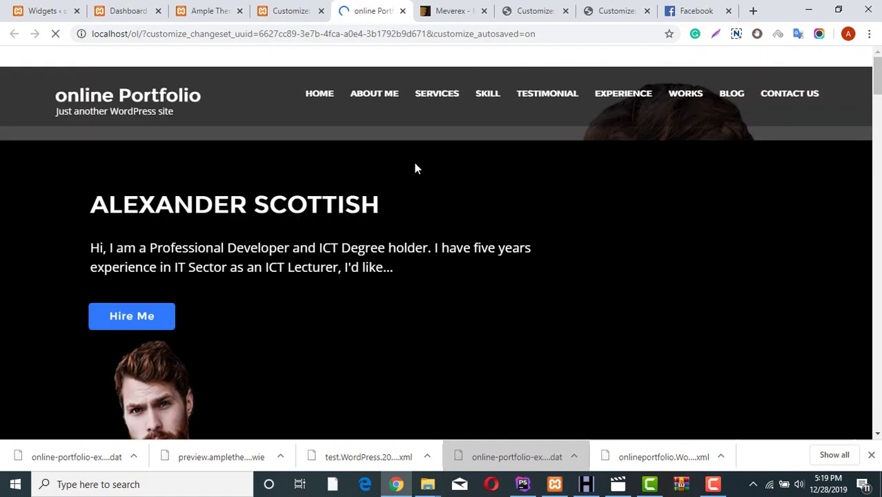
scroll(321, 148, "down", 5)
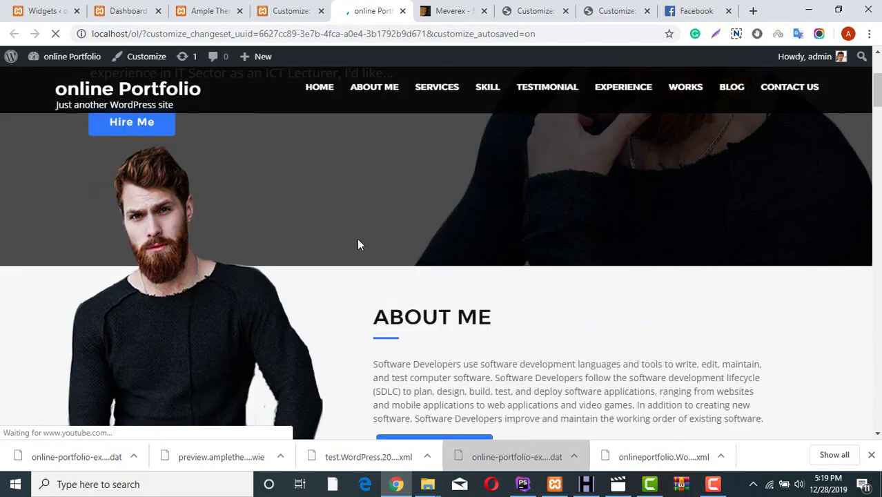
scroll(307, 268, "up", 4)
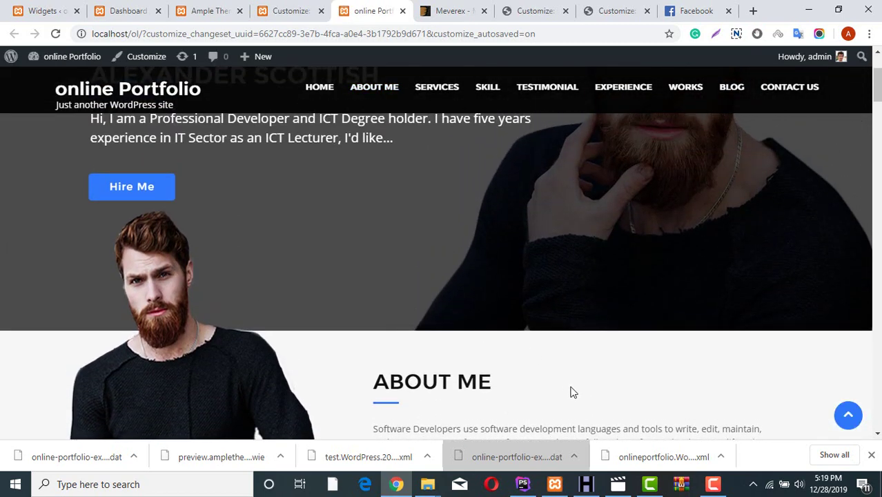
left_click(713, 484)
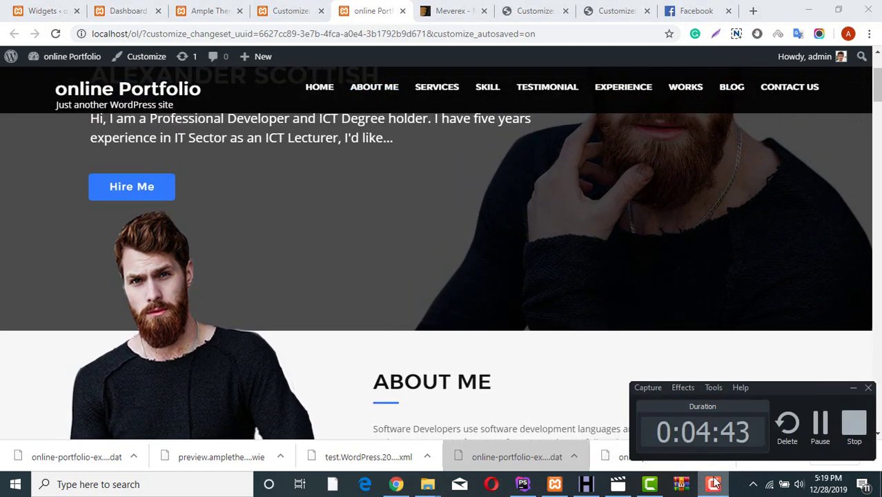